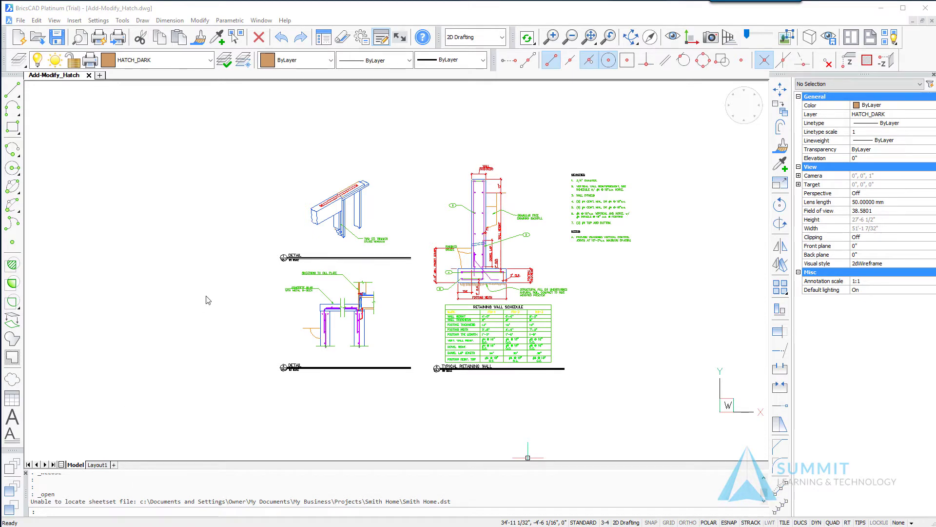
Start a hatch for the concrete slab detail (detail 2) using the predefined EARTH1 pattern
click(310, 322)
scroll(314, 321, up, 6)
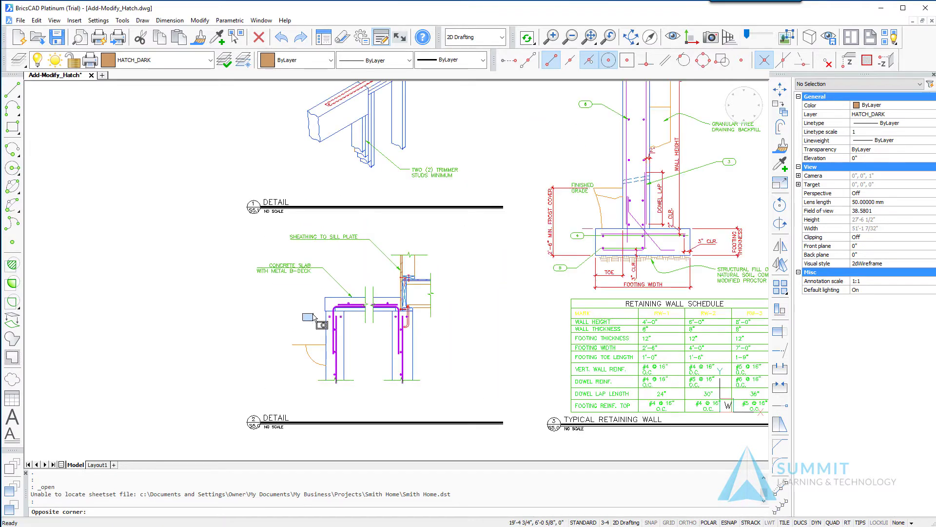
middle_drag(315, 324, 321, 256)
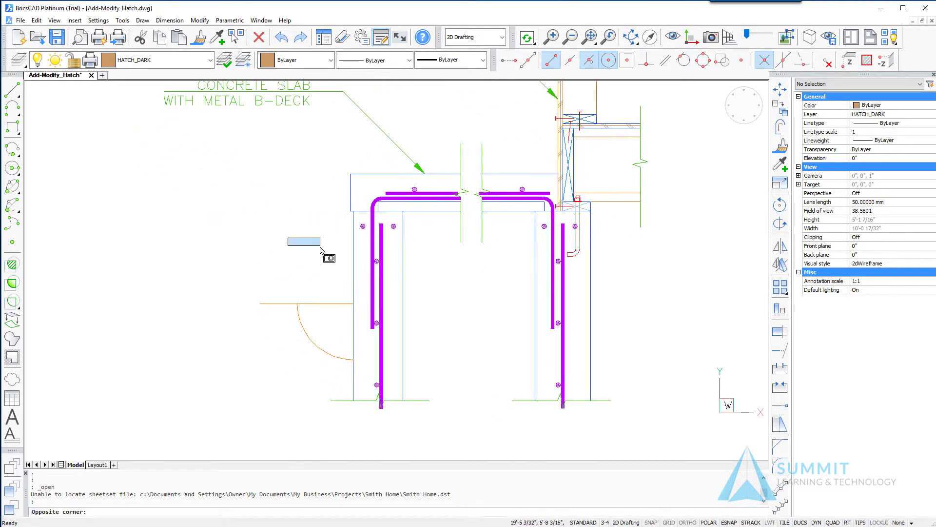
key(Escape)
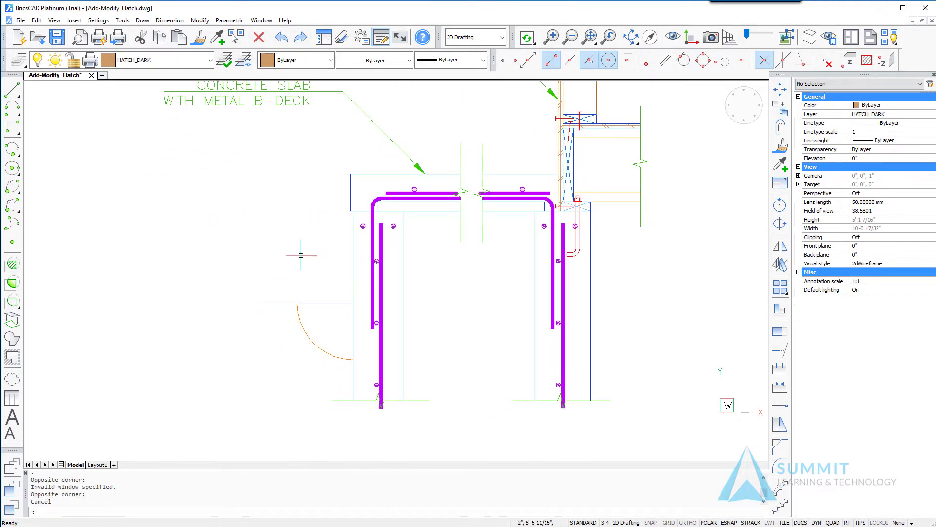
click(13, 268)
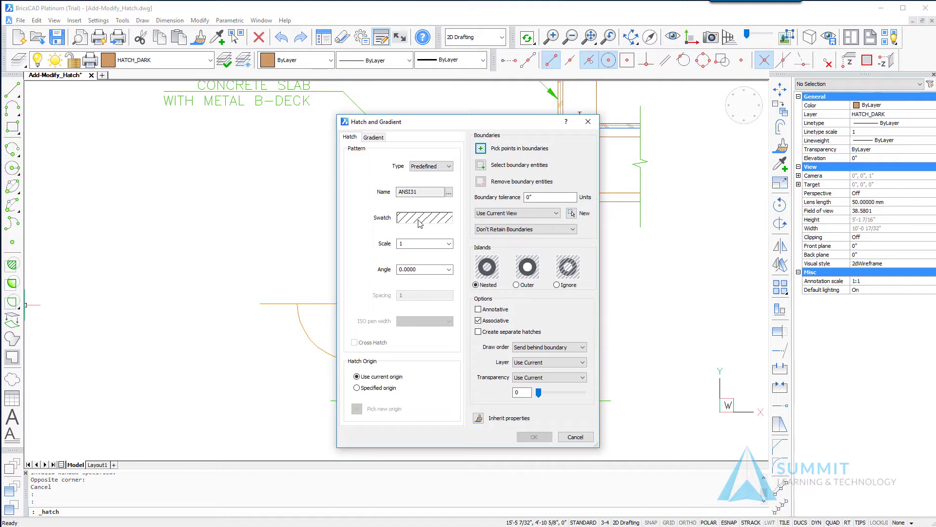
click(451, 194)
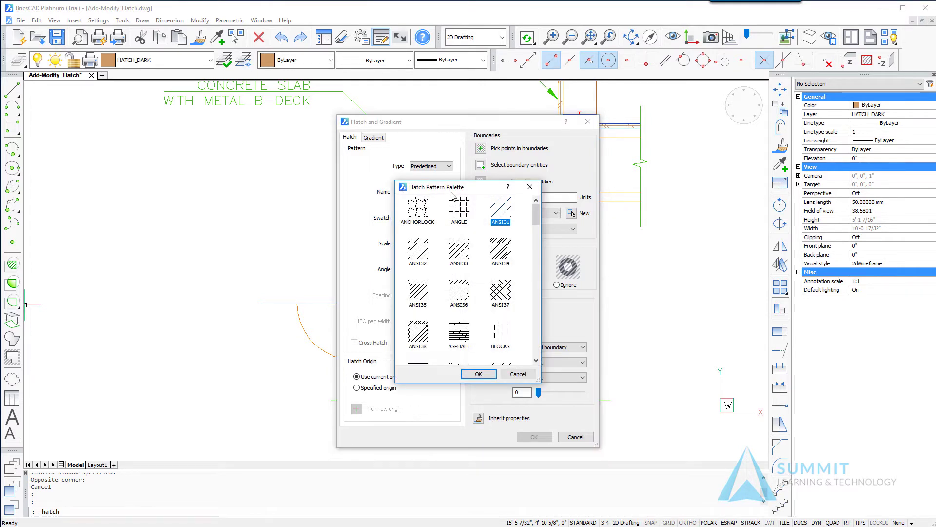
scroll(483, 284, down, 5)
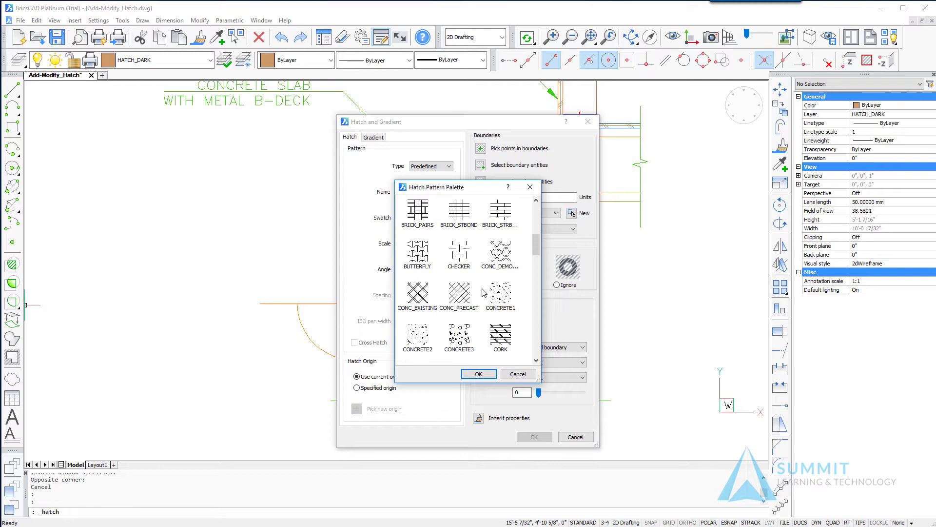
scroll(484, 292, down, 5)
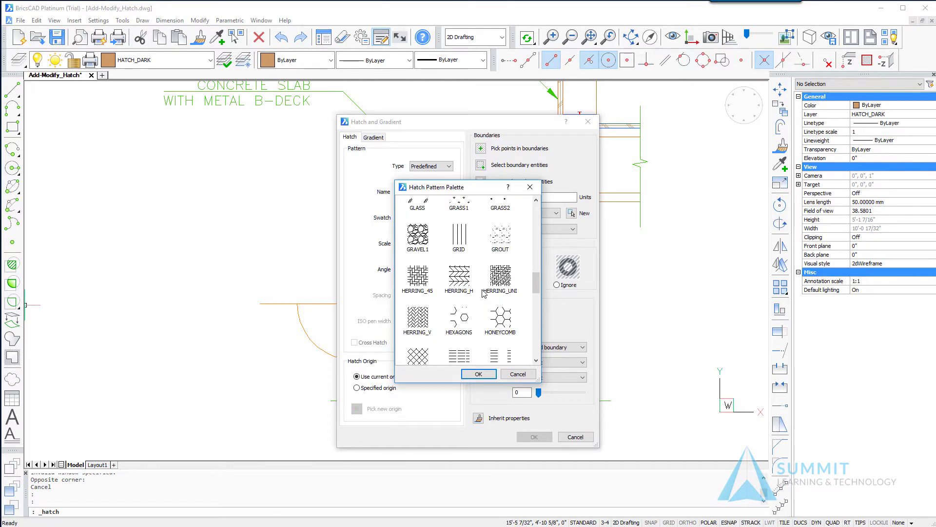
scroll(526, 277, up, 5)
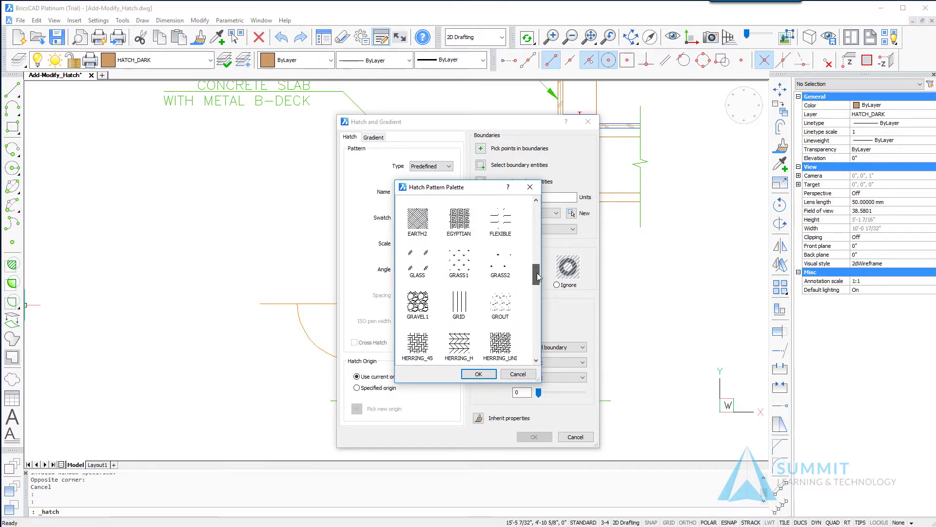
click(502, 293)
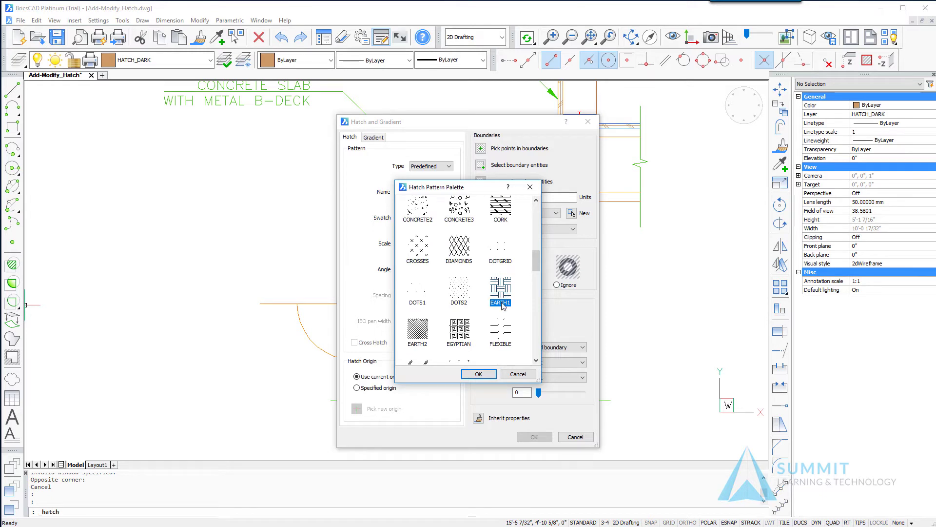
click(477, 378)
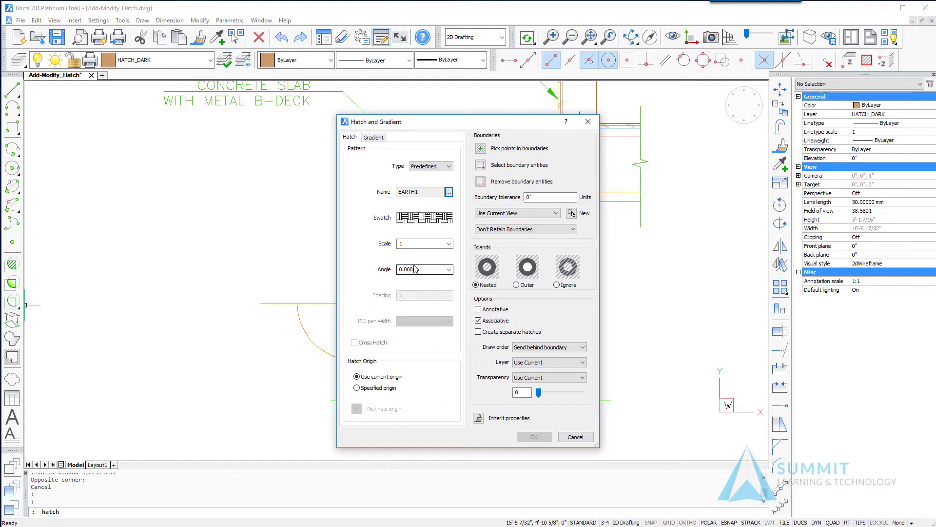
Set the hatch scale to 5 and fill the quarter-round soil area beside the left wall of the concrete slab detail
key(Tab)
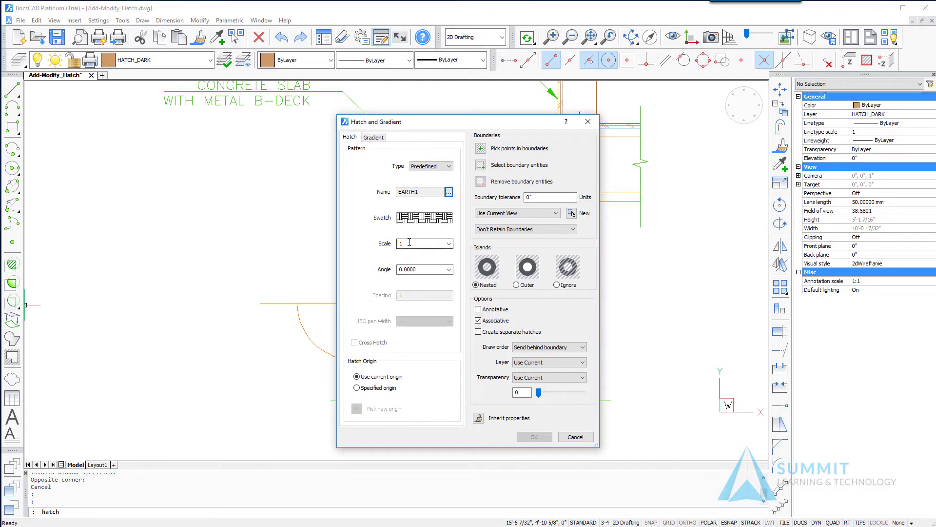
click(480, 149)
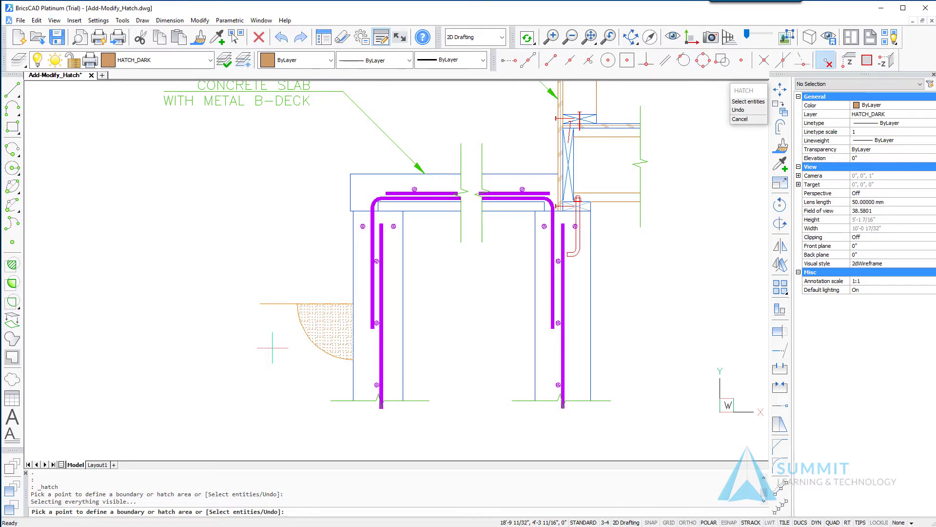
key(Return)
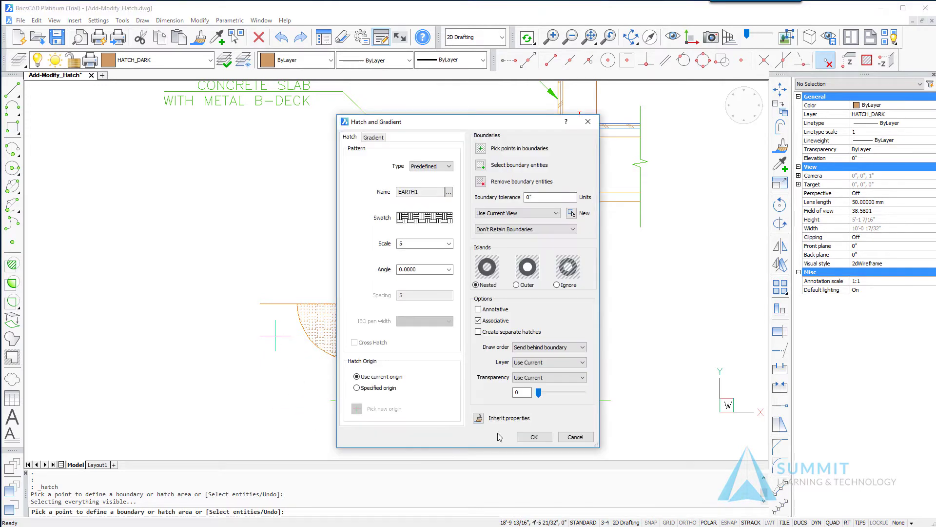
click(534, 437)
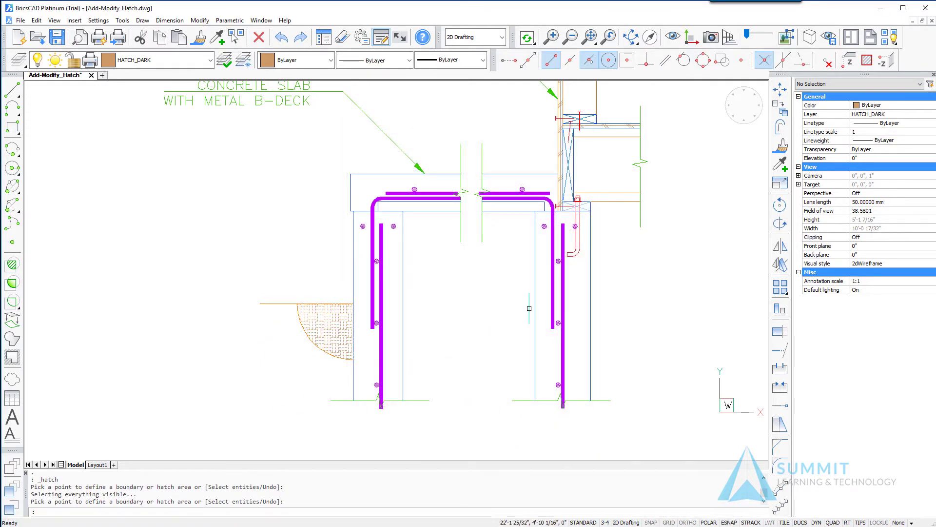
Start a new hatch for the typical retaining wall detail using the predefined GRAVEL1 pattern
scroll(476, 306, down, 2)
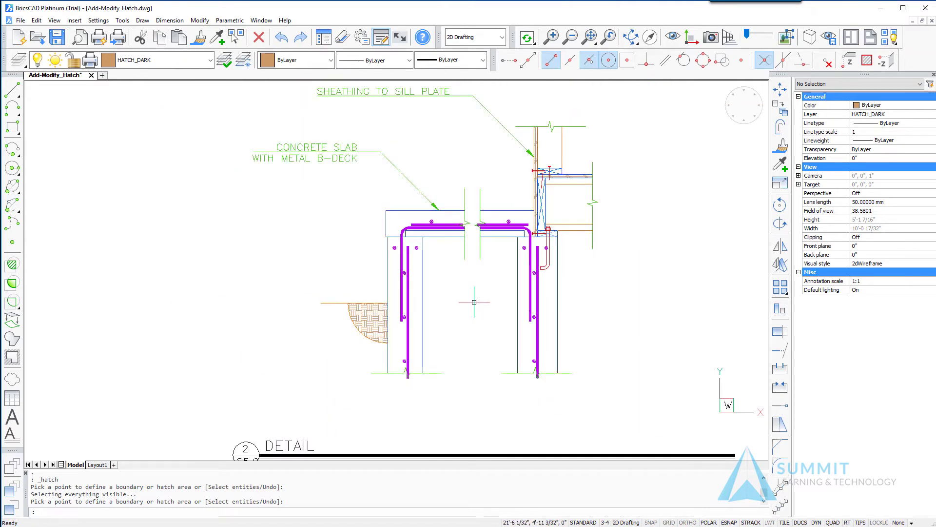
scroll(533, 283, down, 2)
middle_drag(564, 266, 389, 373)
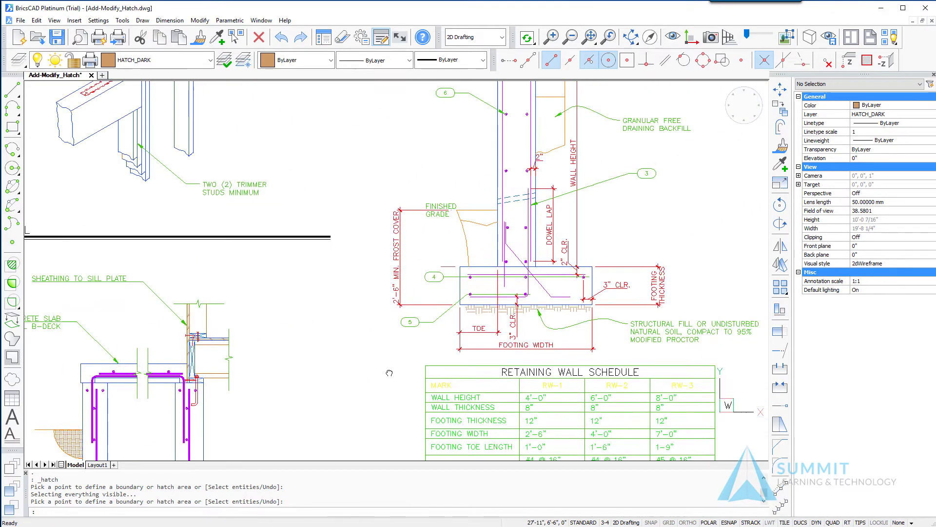
scroll(568, 239, up, 2)
scroll(538, 248, up, 2)
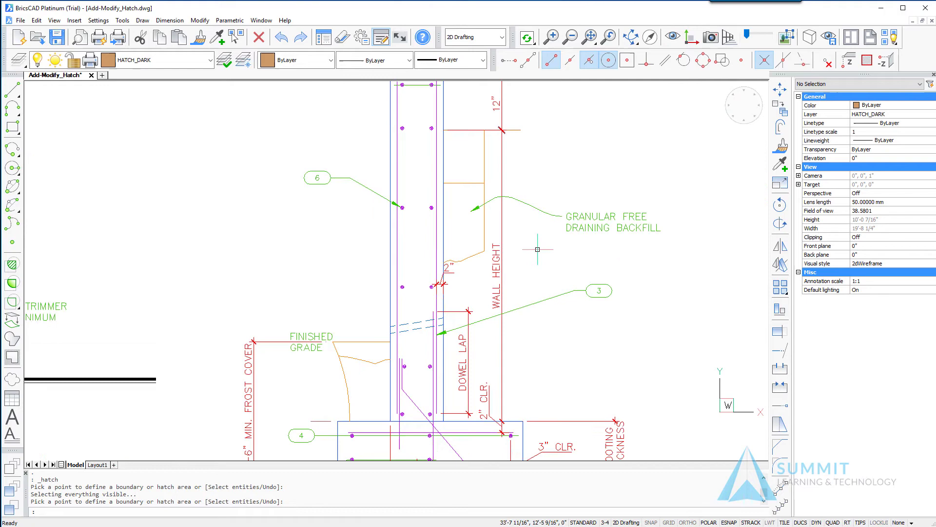
right_click(110, 179)
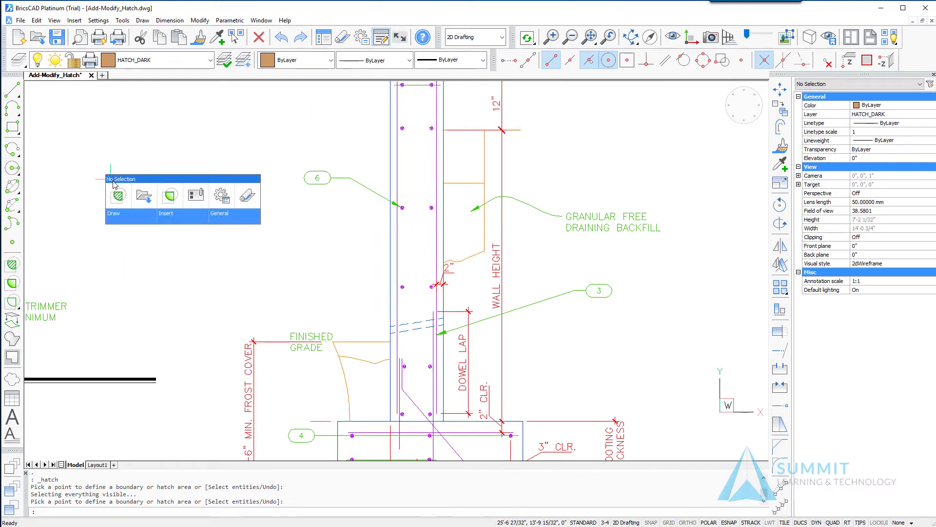
click(118, 195)
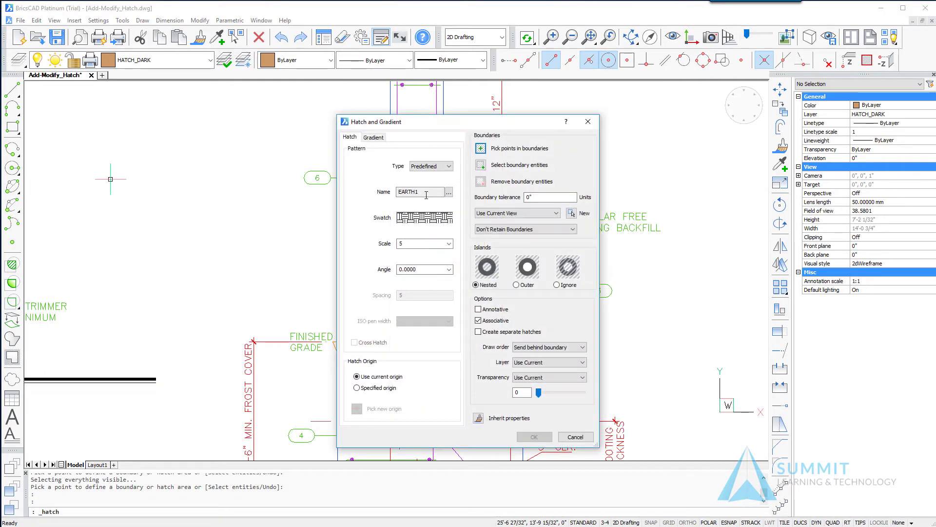
click(449, 192)
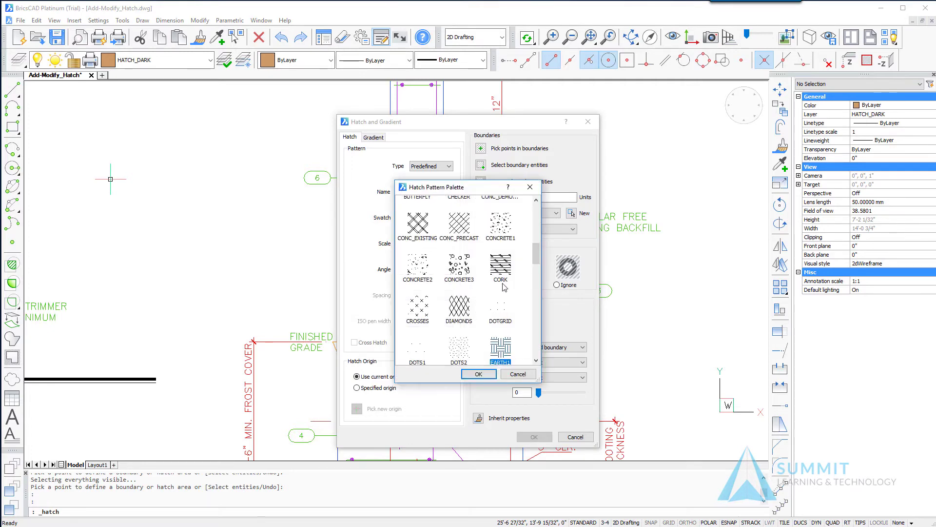
scroll(511, 321, down, 3)
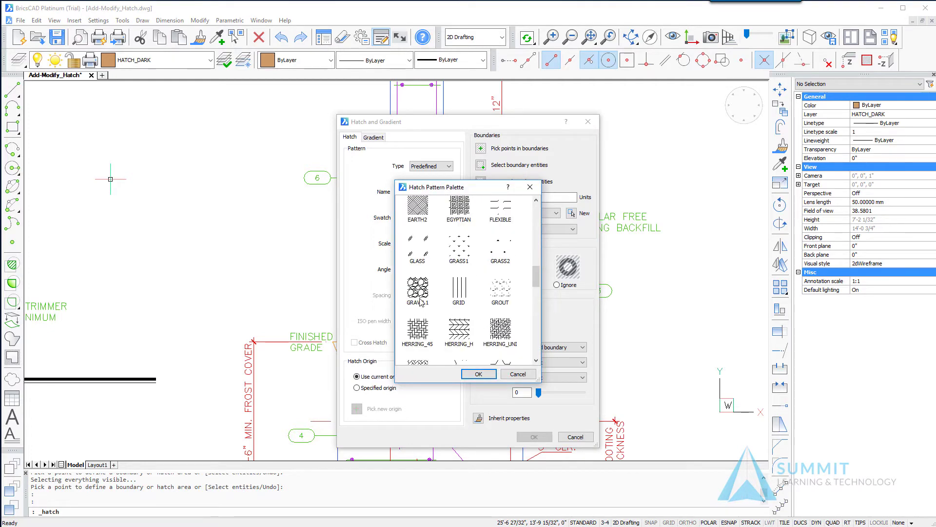
click(418, 290)
click(478, 374)
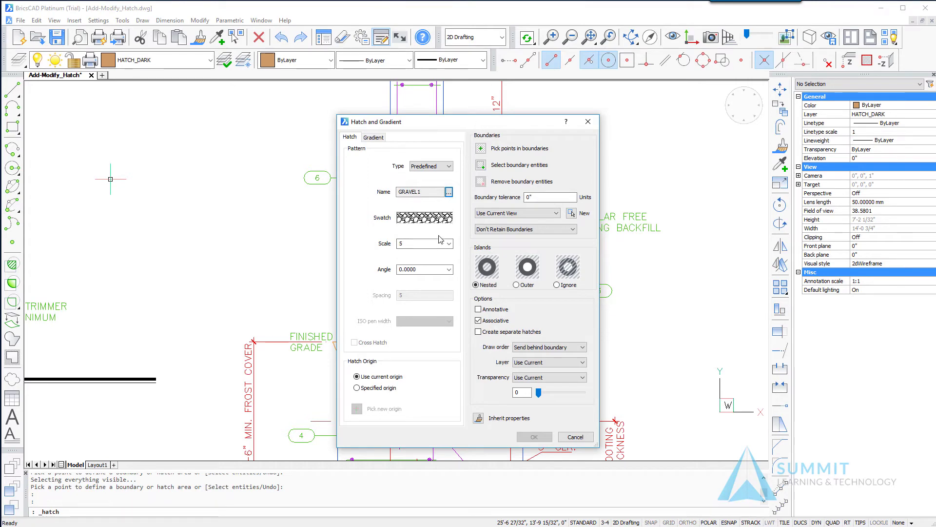
Apply the gravel hatch to the granular backfill area and the lower area beneath finished grade, on either side of the retaining wall
click(481, 148)
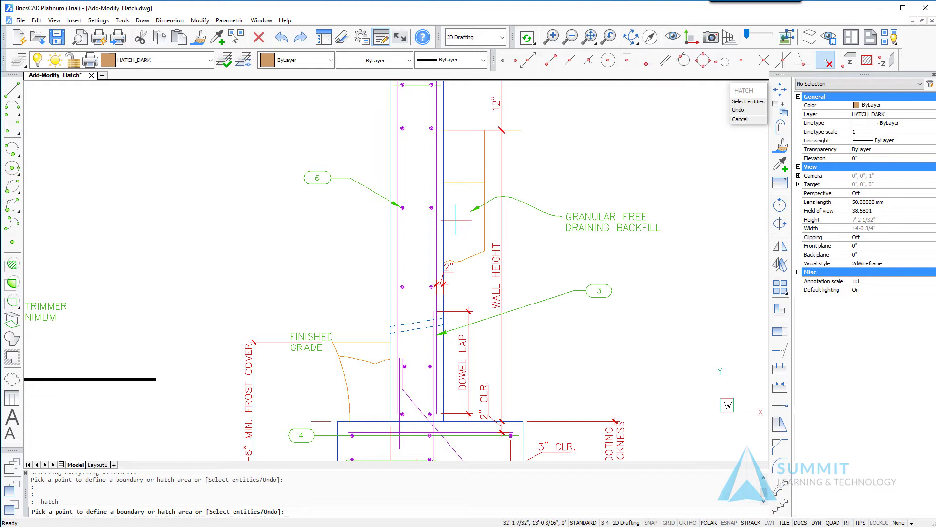
click(455, 223)
click(366, 390)
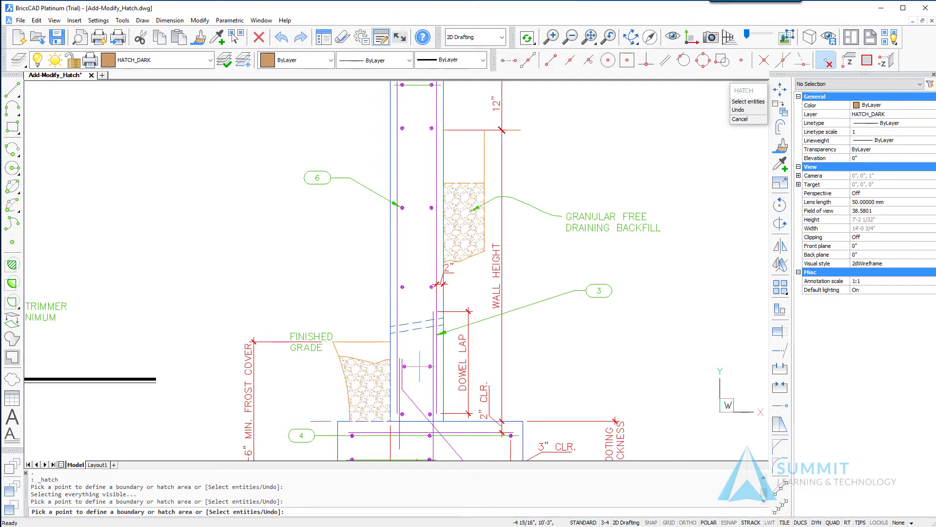
key(Return)
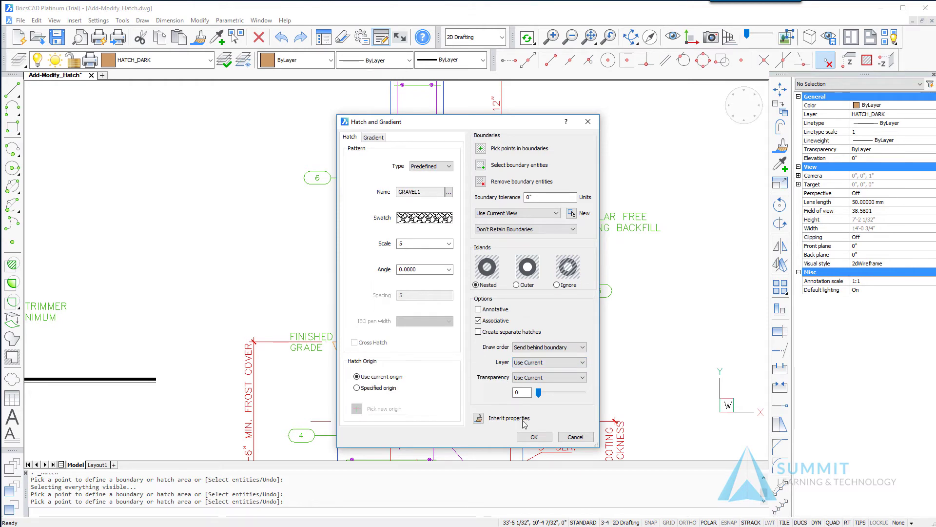
click(534, 436)
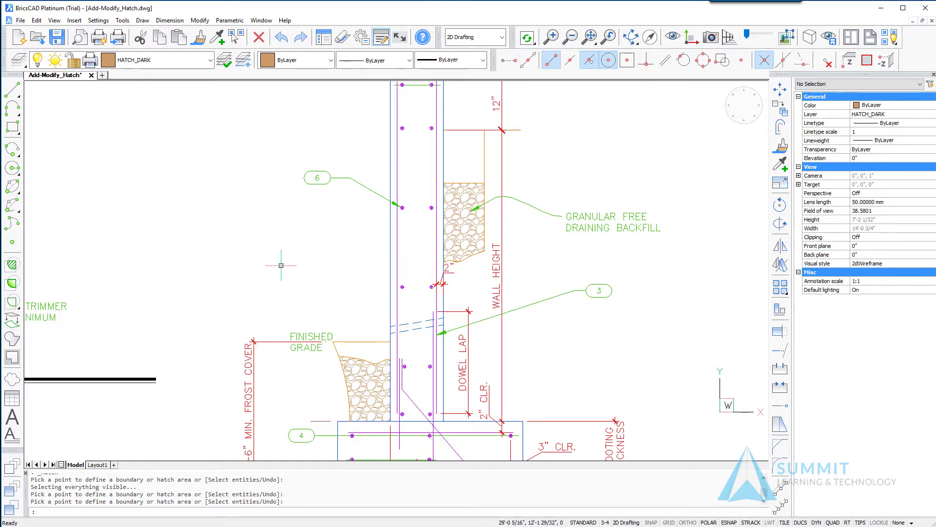
Start another hatch for the retaining wall detail with the pattern changed to EARTH1
right_click(338, 258)
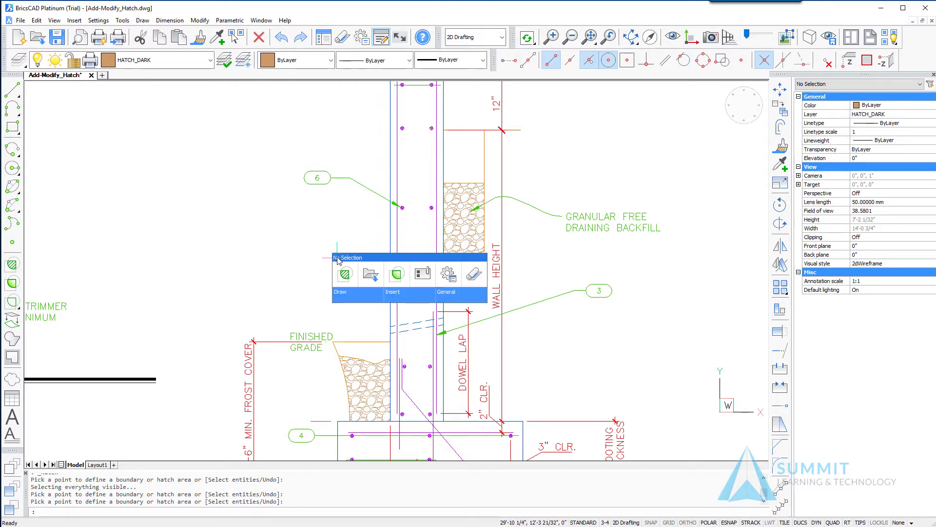
click(344, 276)
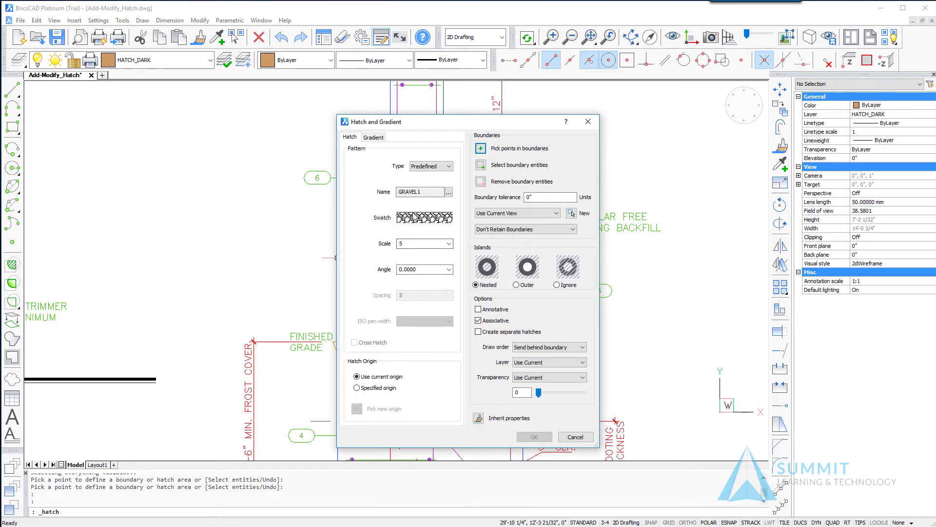
click(416, 224)
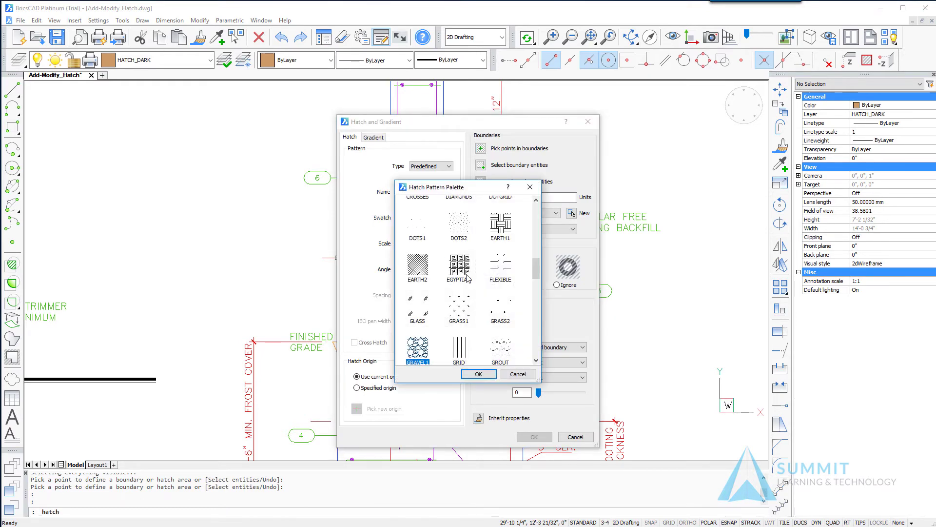
click(501, 226)
click(478, 374)
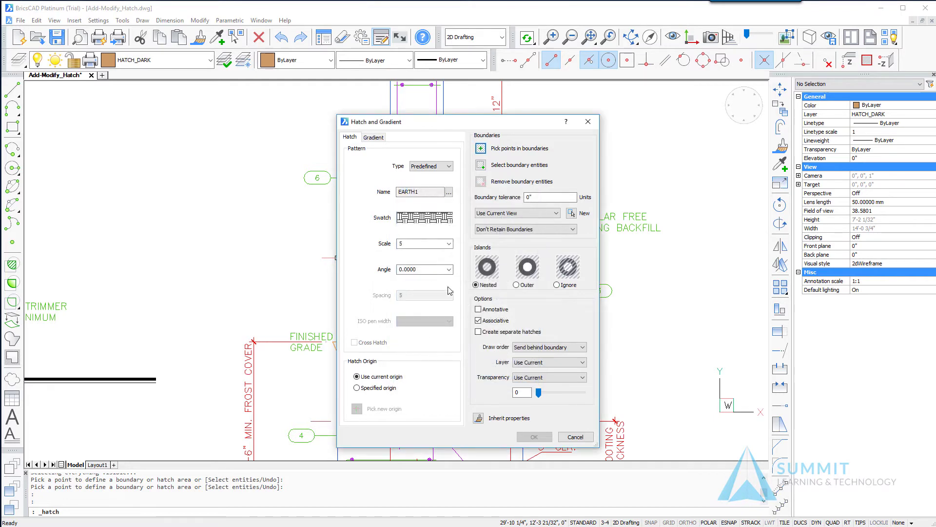
Apply the earth hatch to the soil strip at finished grade and the area directly above the granular backfill
click(483, 149)
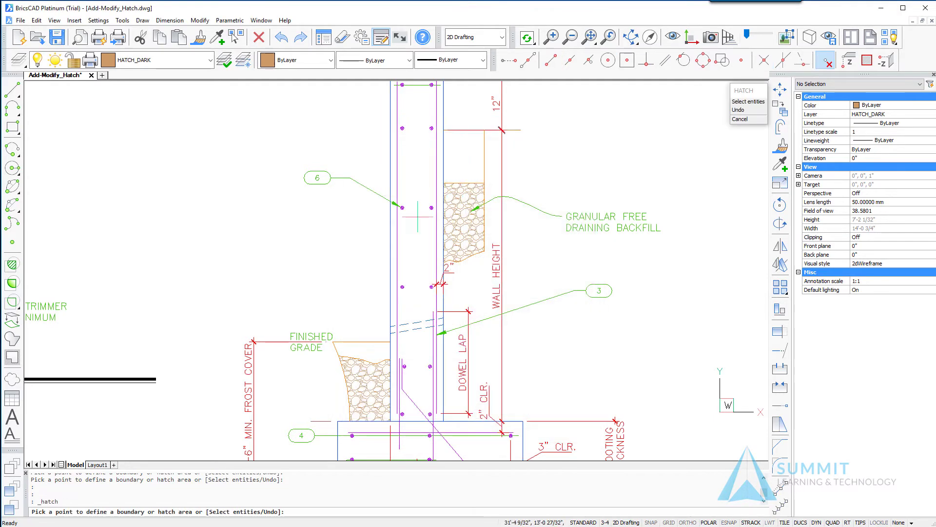
click(378, 347)
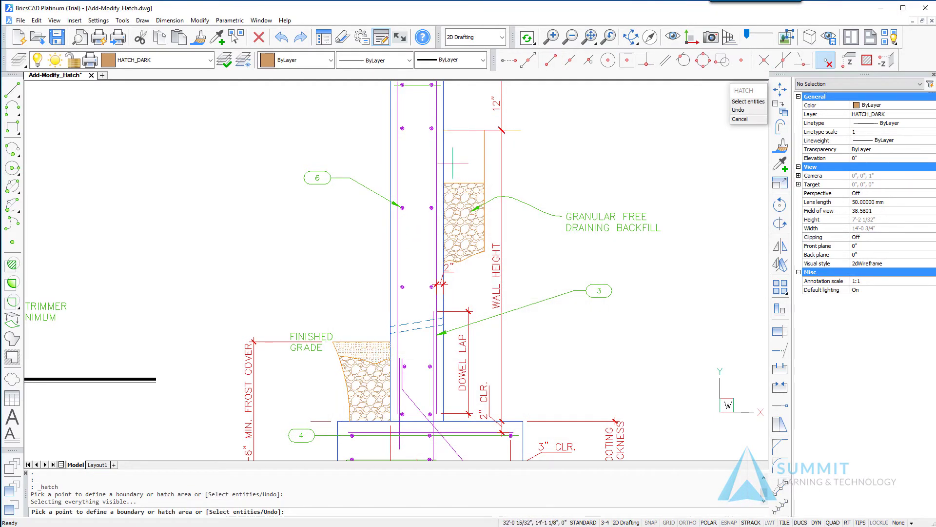
click(461, 157)
key(Return)
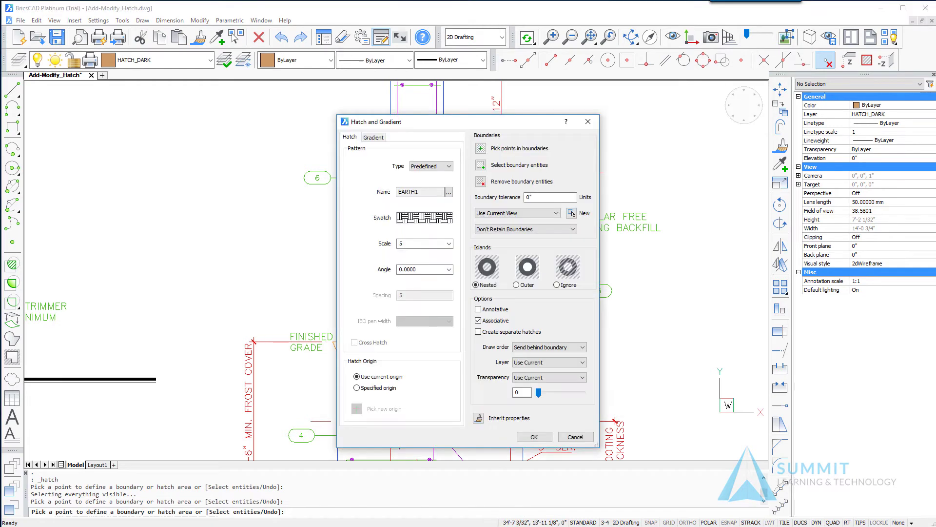
click(534, 437)
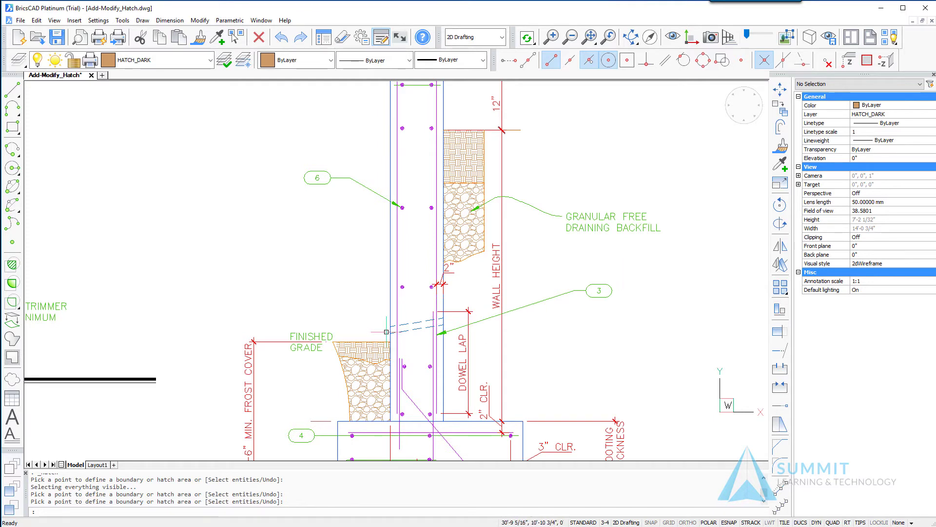
Set the scale of the EARTH1 hatch in the retaining wall detail to 3
click(376, 344)
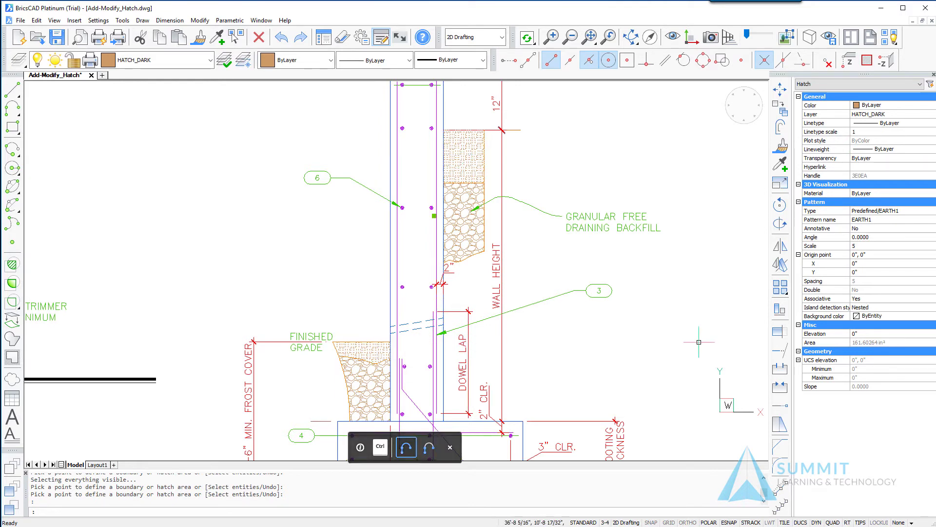
click(868, 247)
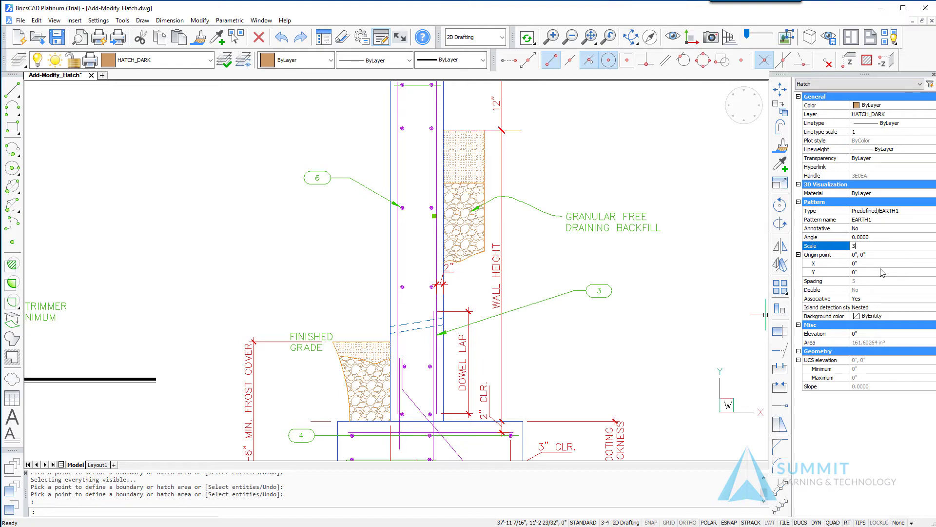
key(Return)
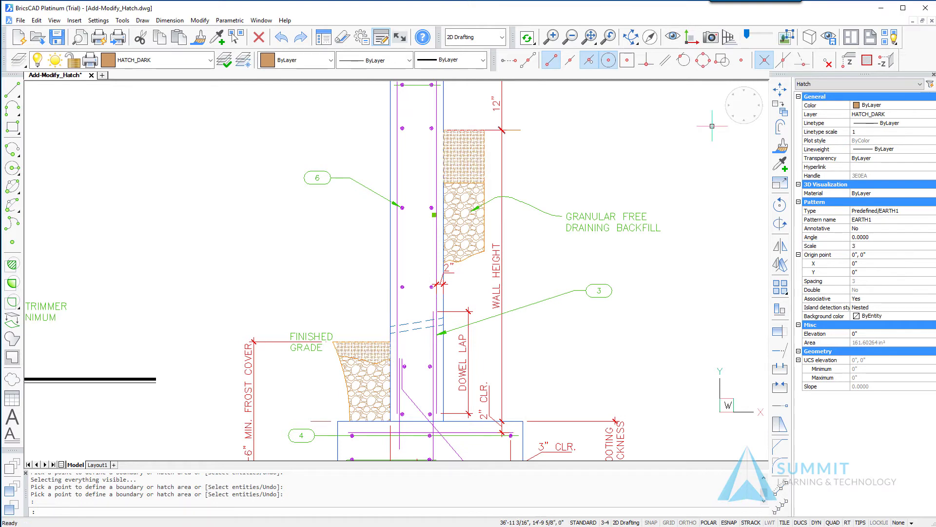
key(Escape)
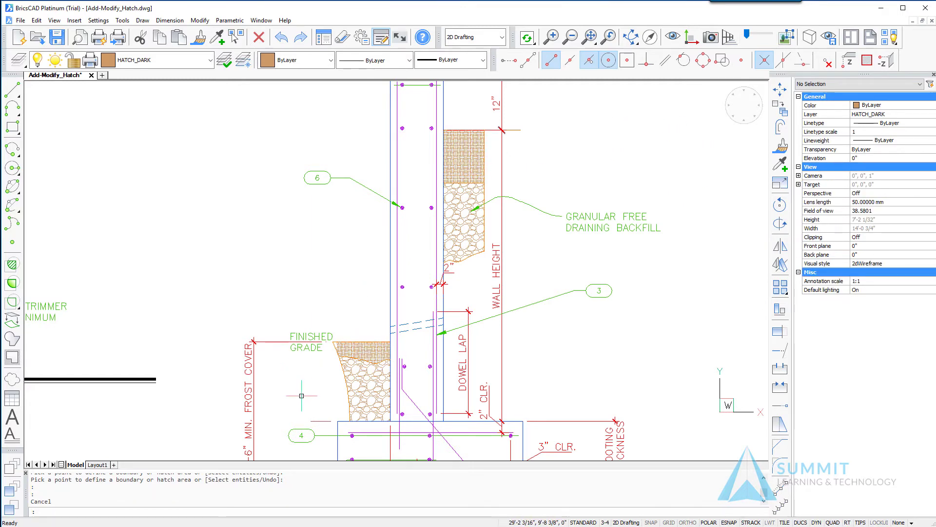
Start a two-color gradient fill for the trimmer stud detail, with dark gray (91,91,91) from the index colors as the first color
scroll(302, 383, down, 2)
mouse_move(314, 385)
middle_down()
mouse_move(404, 303)
mouse_move(459, 278)
mouse_move(533, 277)
middle_up()
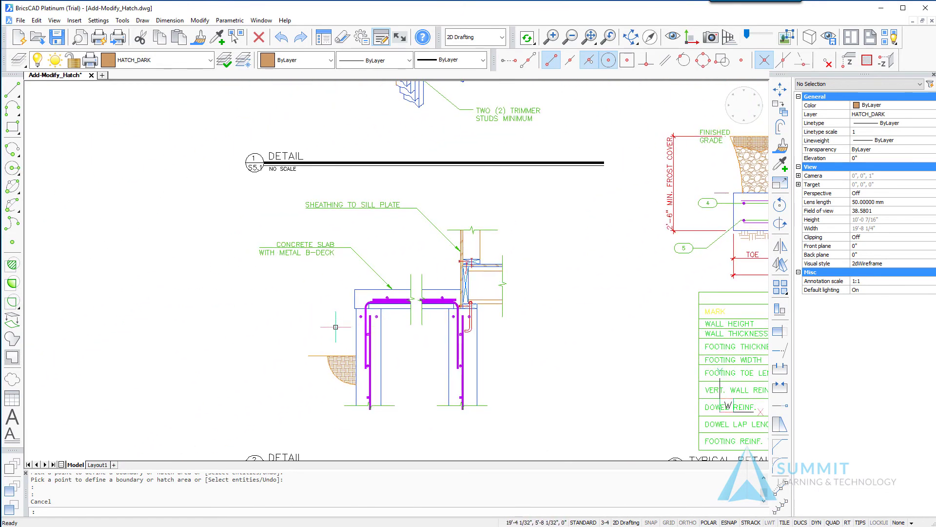
scroll(310, 292, down, 4)
scroll(342, 192, up, 4)
scroll(342, 193, up, 1)
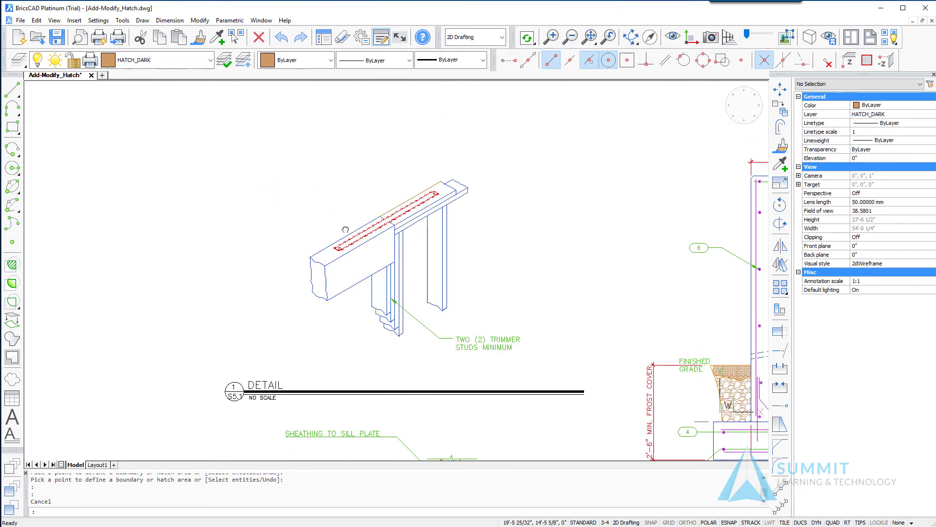
middle_drag(342, 193, 457, 193)
scroll(386, 255, up, 3)
middle_drag(386, 255, 325, 261)
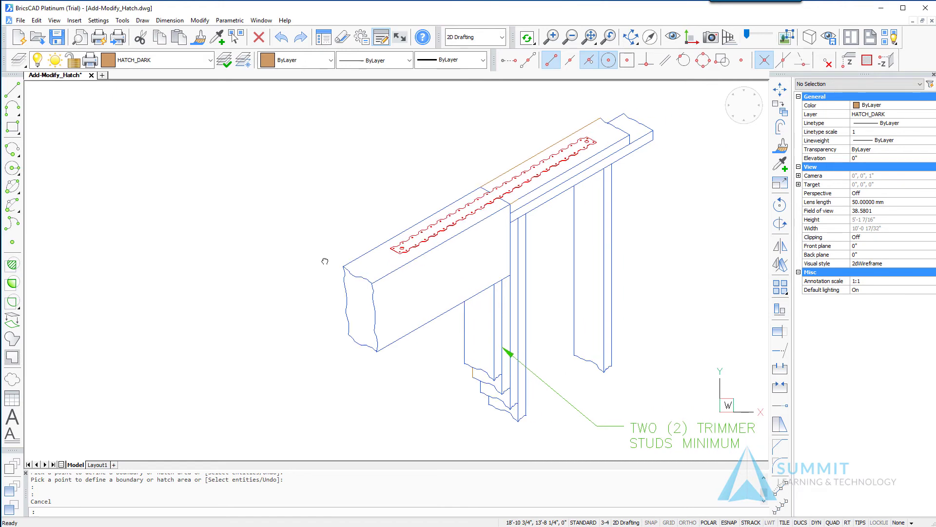
click(13, 285)
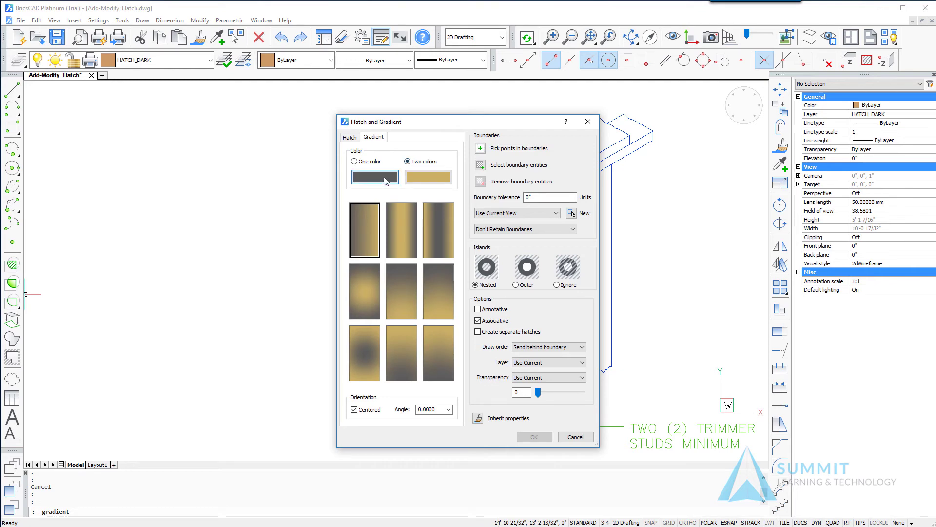
click(385, 180)
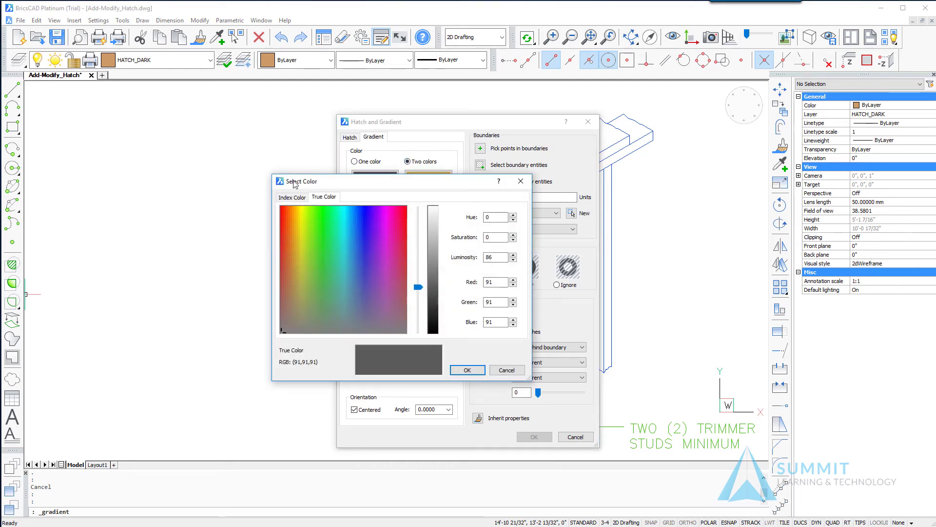
click(294, 198)
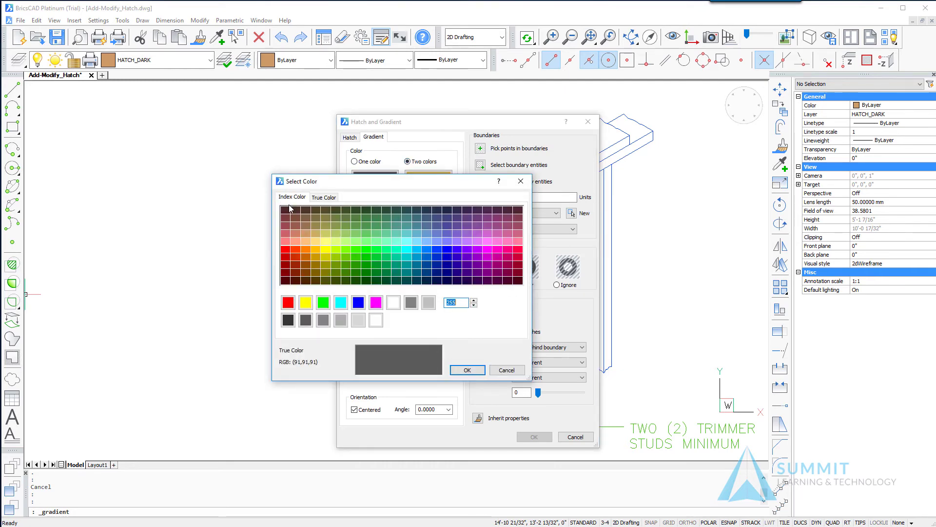
click(306, 320)
click(306, 321)
click(467, 370)
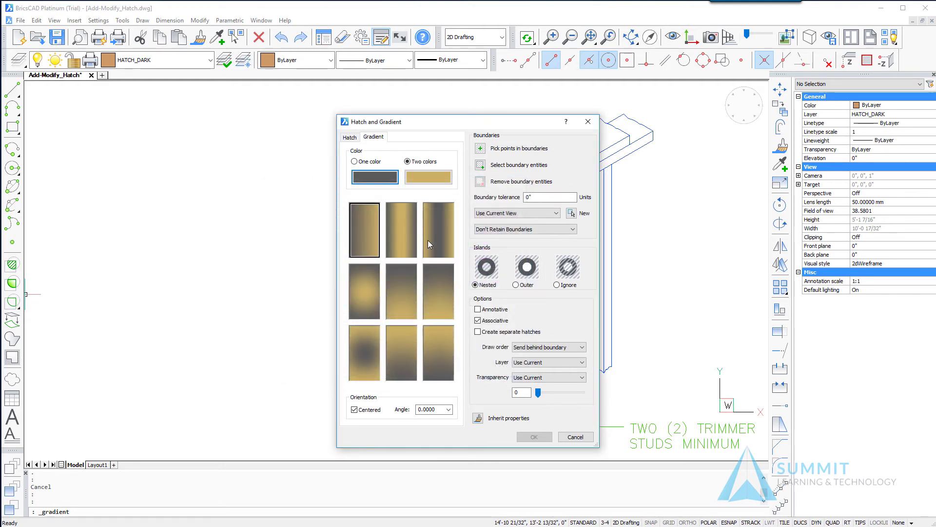
Set the gradient's second color to index color 43
click(430, 187)
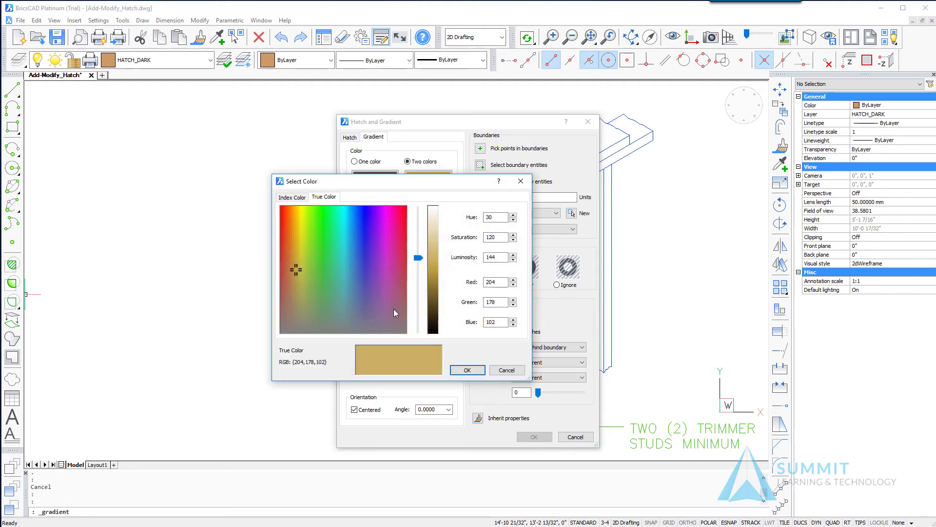
click(293, 197)
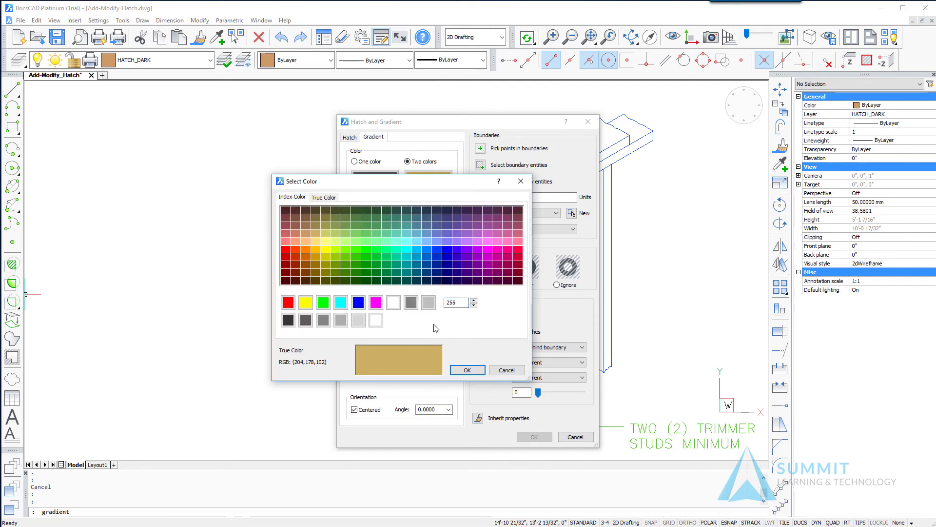
double_click(455, 302)
text(43)
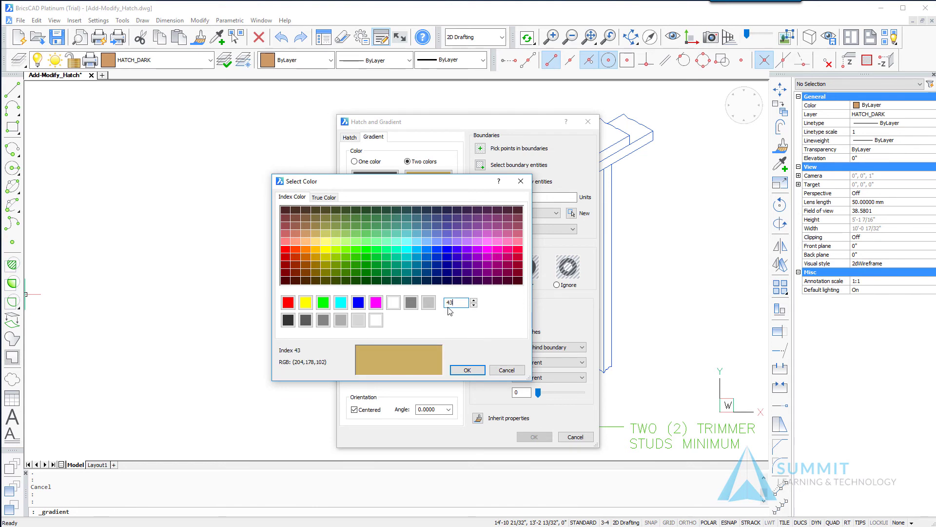
click(467, 370)
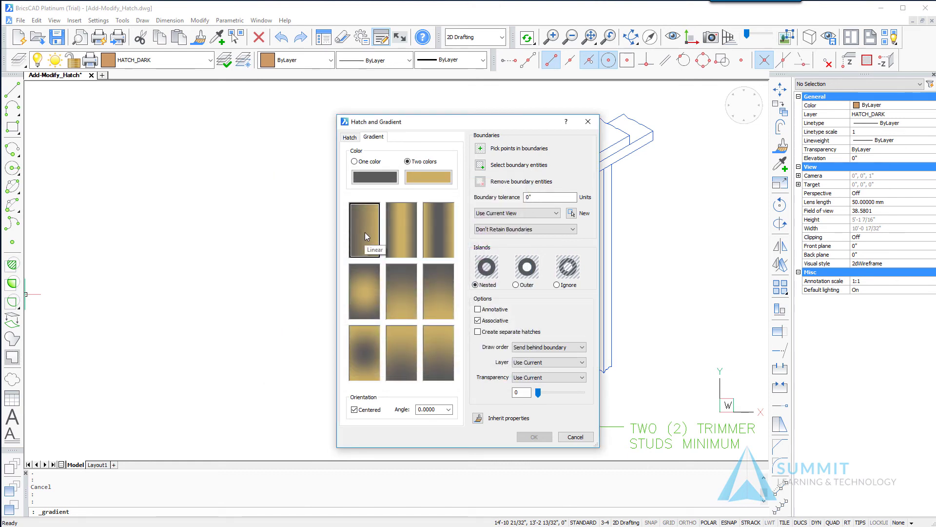
Apply the linear gradient to the long front face of the beam above the trimmer studs
click(480, 149)
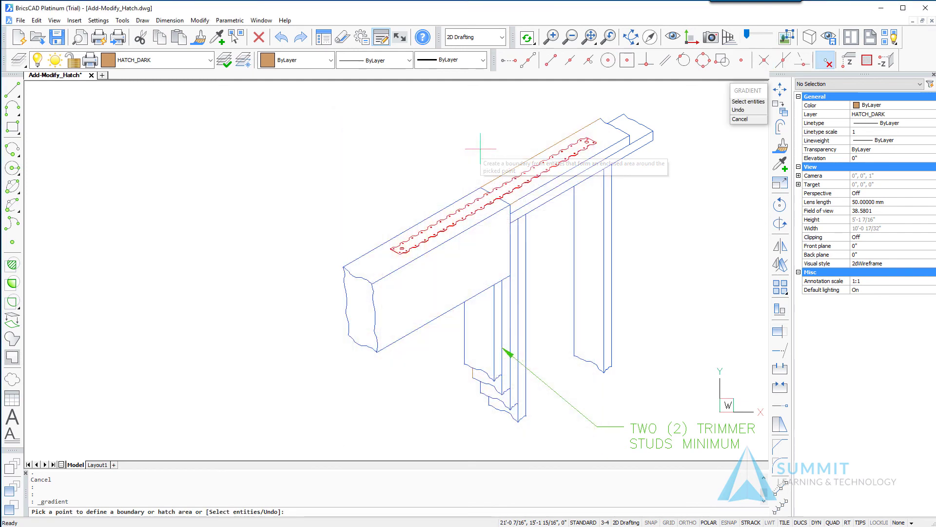
click(441, 275)
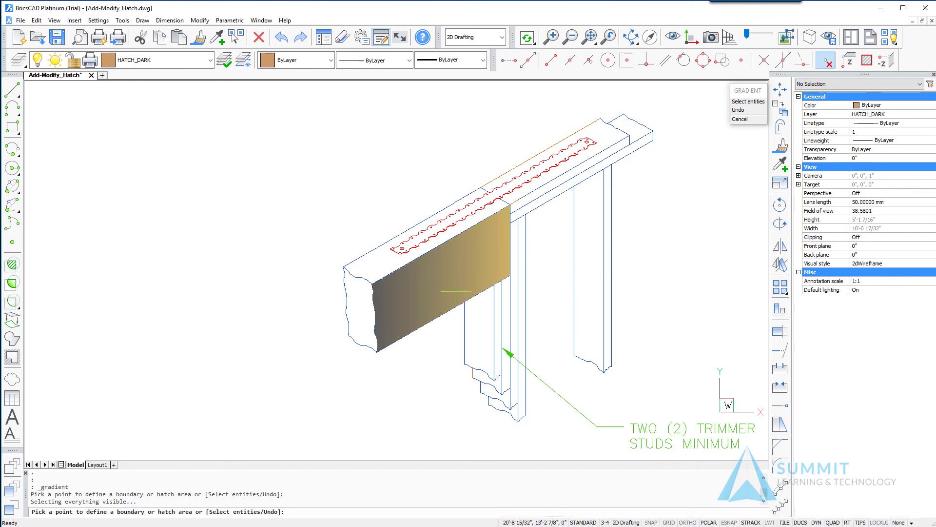
key(Return)
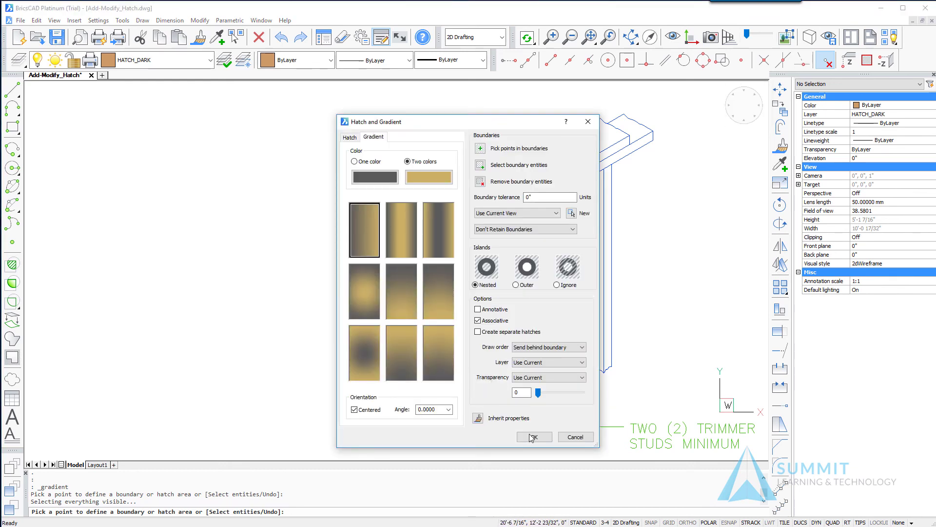
click(533, 437)
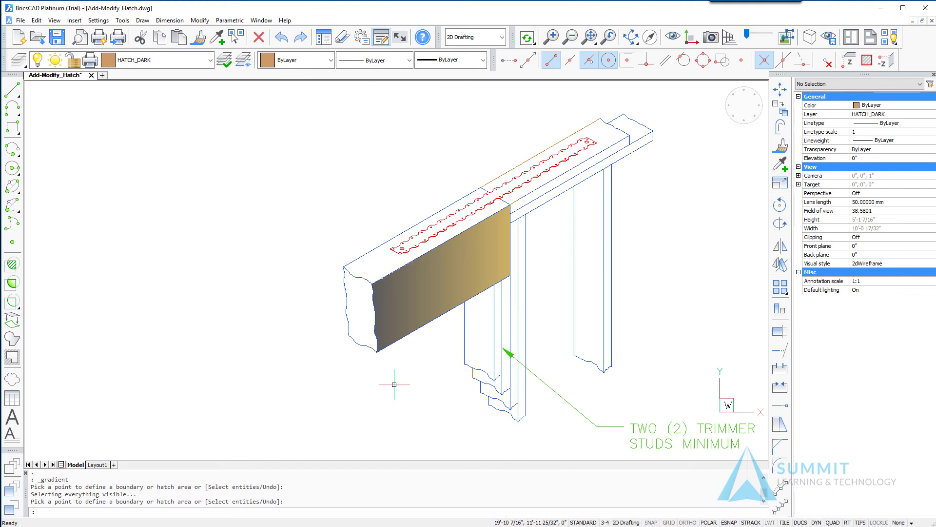
scroll(388, 376, down, 2)
scroll(397, 373, up, 2)
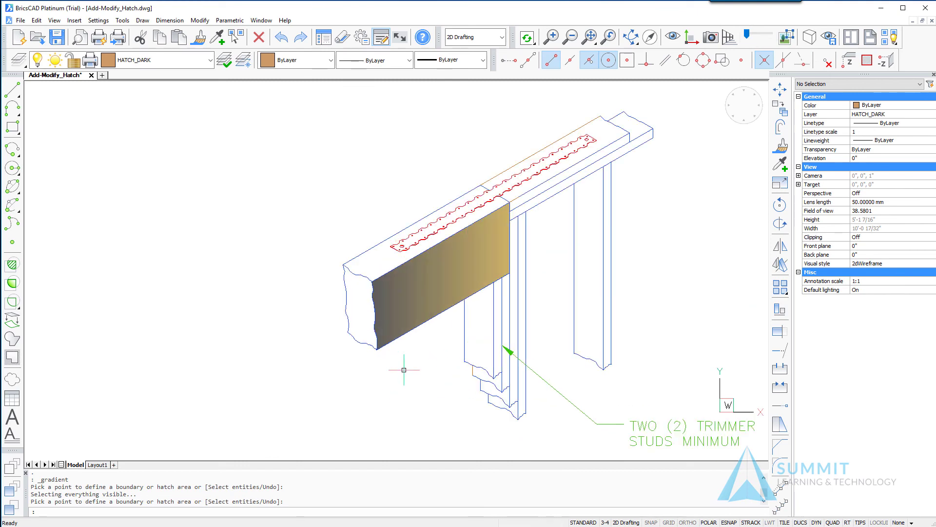